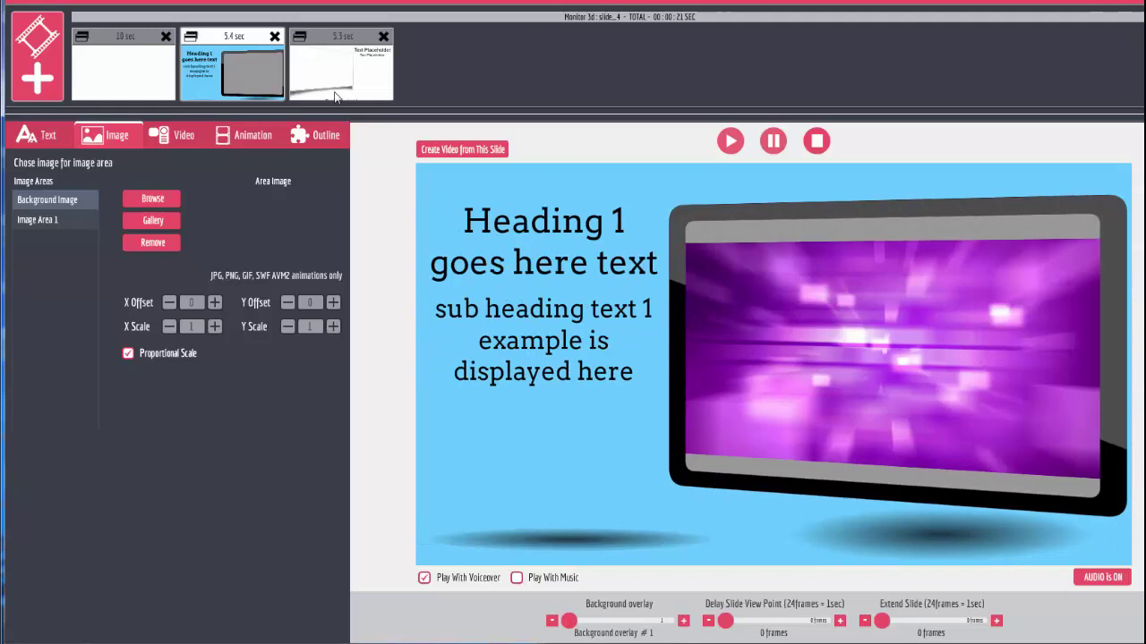
Step: Open the third slide, the Monitor 3d slide with the flower video and video title
{"action": "left_click", "coordinate": [329, 42]}
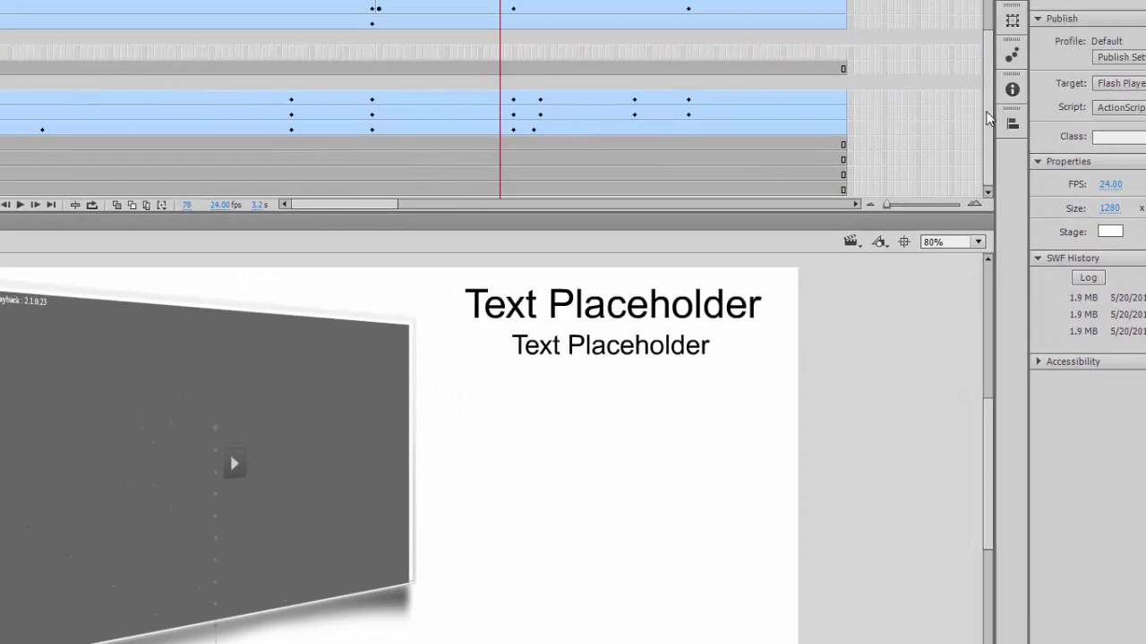
{"action": "left_click_drag", "start_coordinate": [988, 119], "coordinate": [982, 43]}
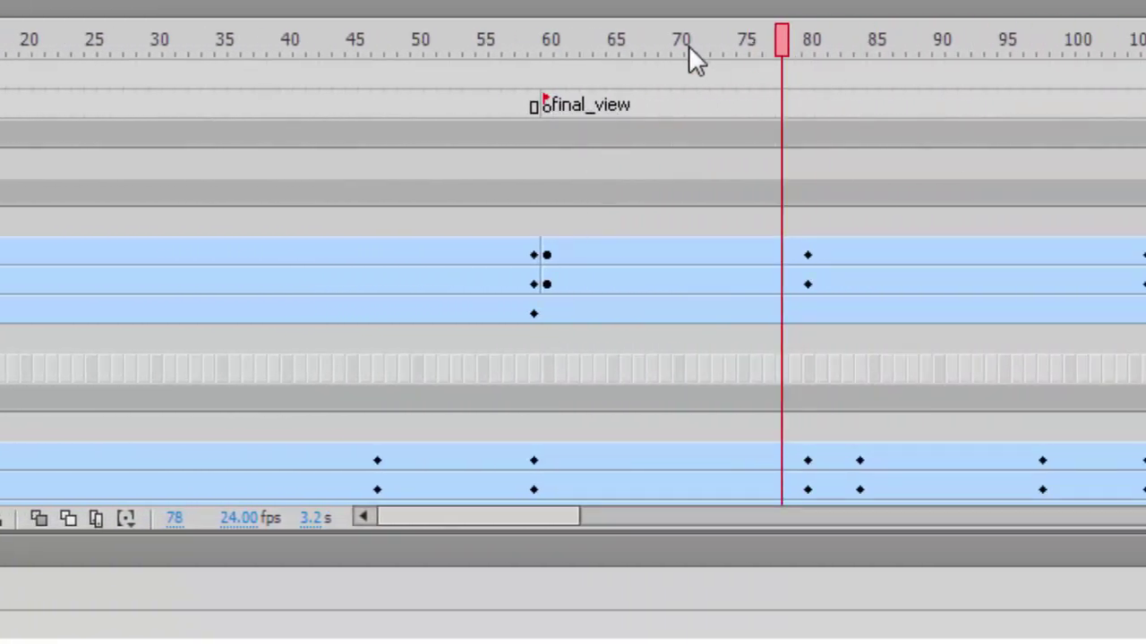
{"action": "left_click_drag", "start_coordinate": [475, 41], "coordinate": [520, 41]}
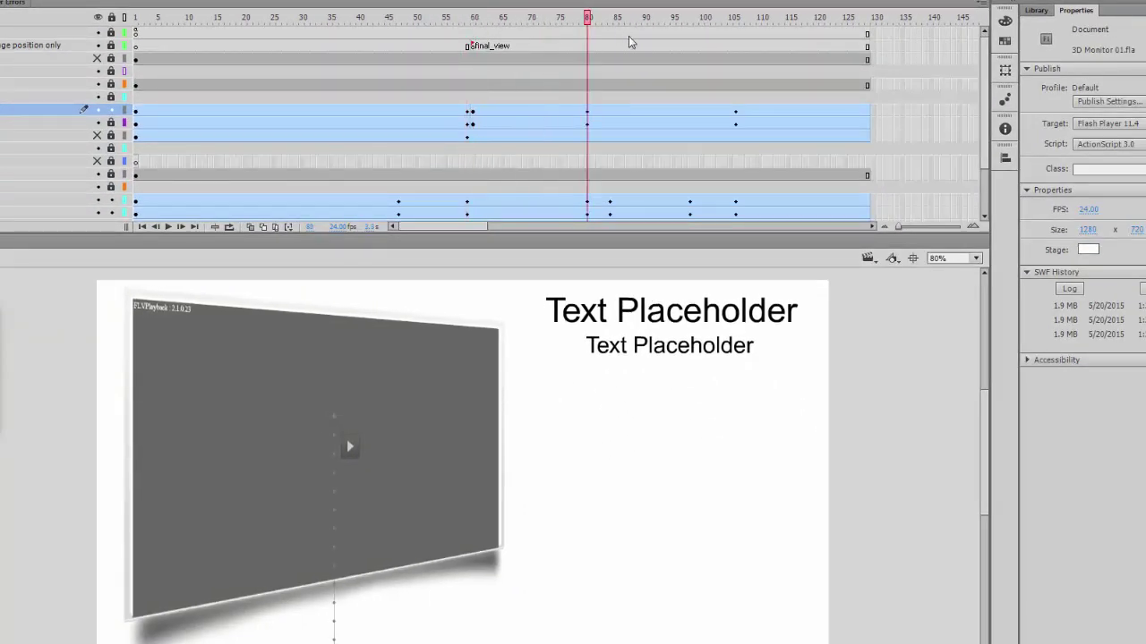
{"action": "left_click_drag", "start_coordinate": [629, 42], "coordinate": [463, 42]}
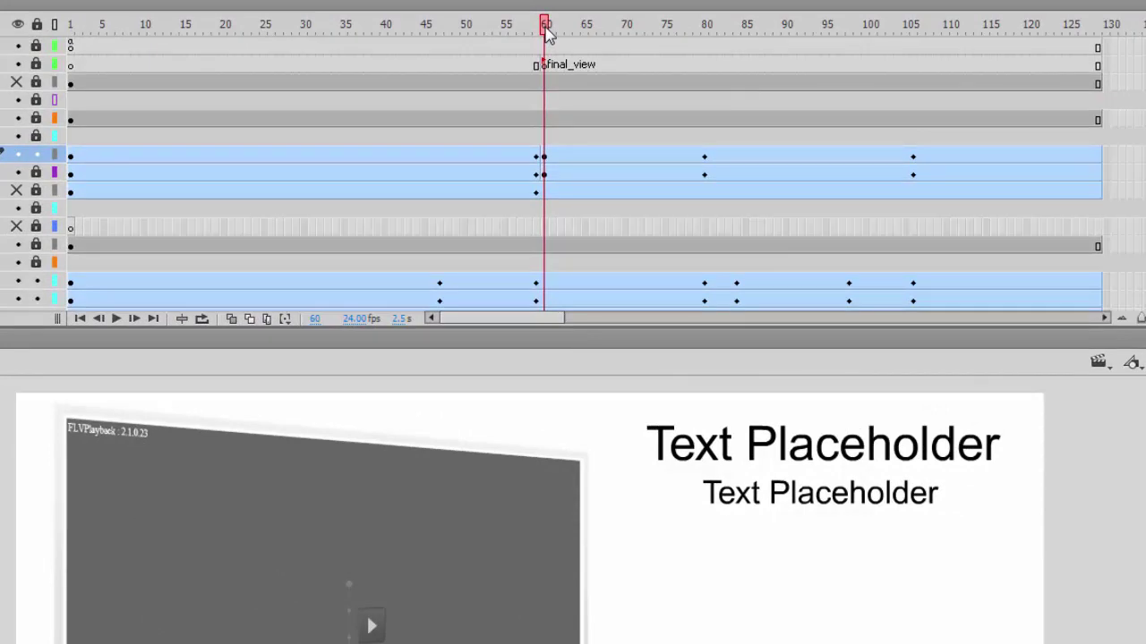
{"action": "left_click_drag", "start_coordinate": [721, 38], "coordinate": [595, 40]}
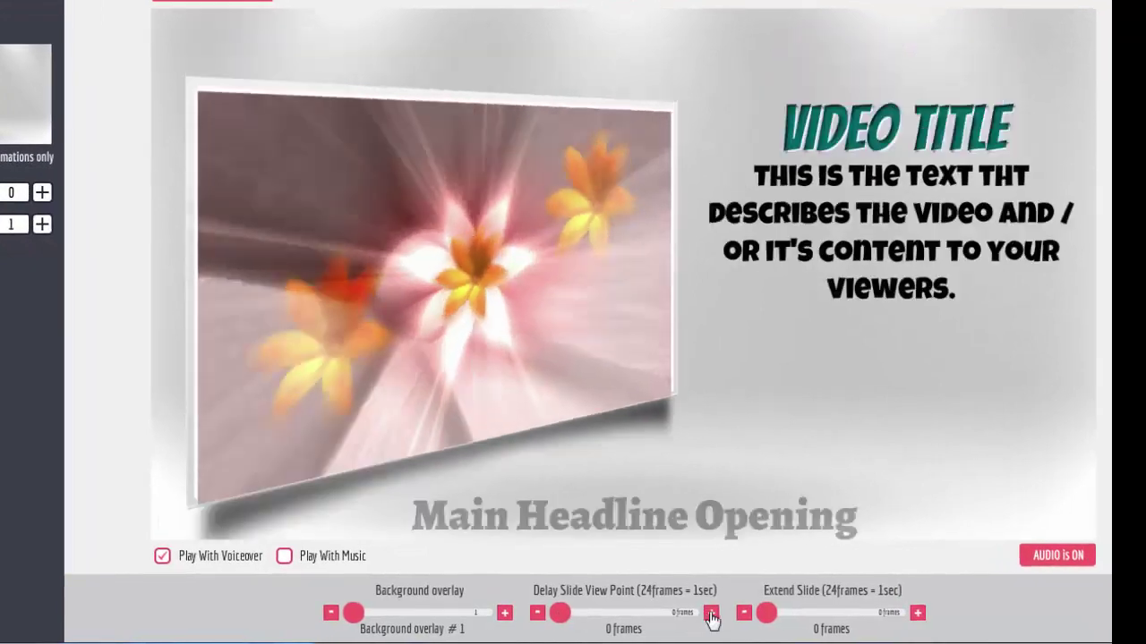
Step: Raise the Delay Slide View Point value step by step to 132 frames
{"action": "left_click", "coordinate": [710, 613]}
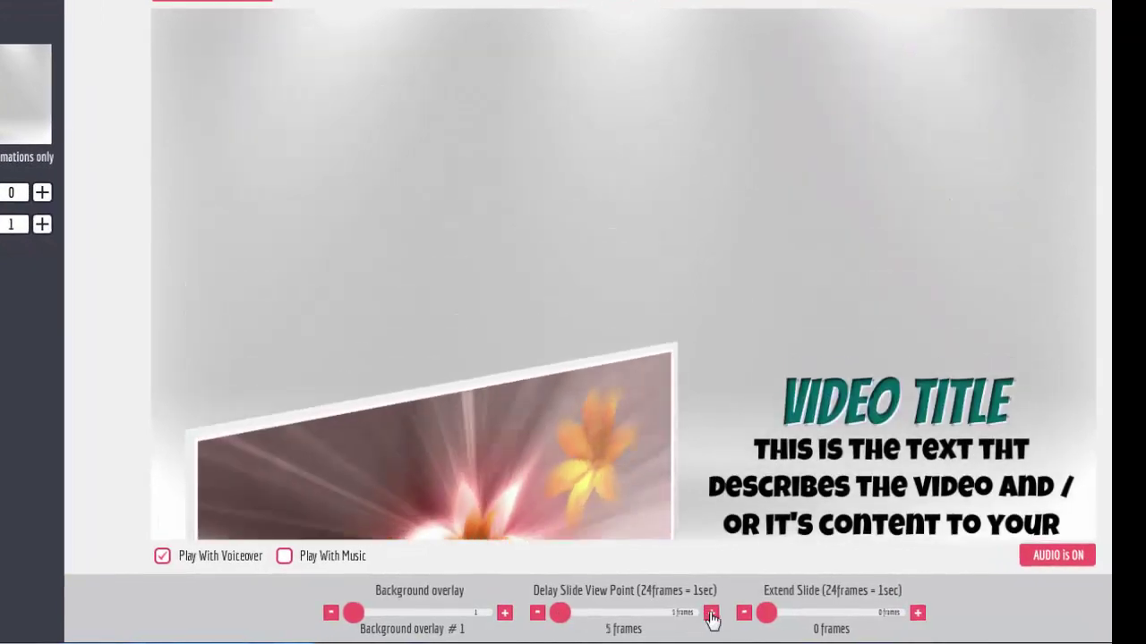
{"action": "left_click", "coordinate": [711, 613]}
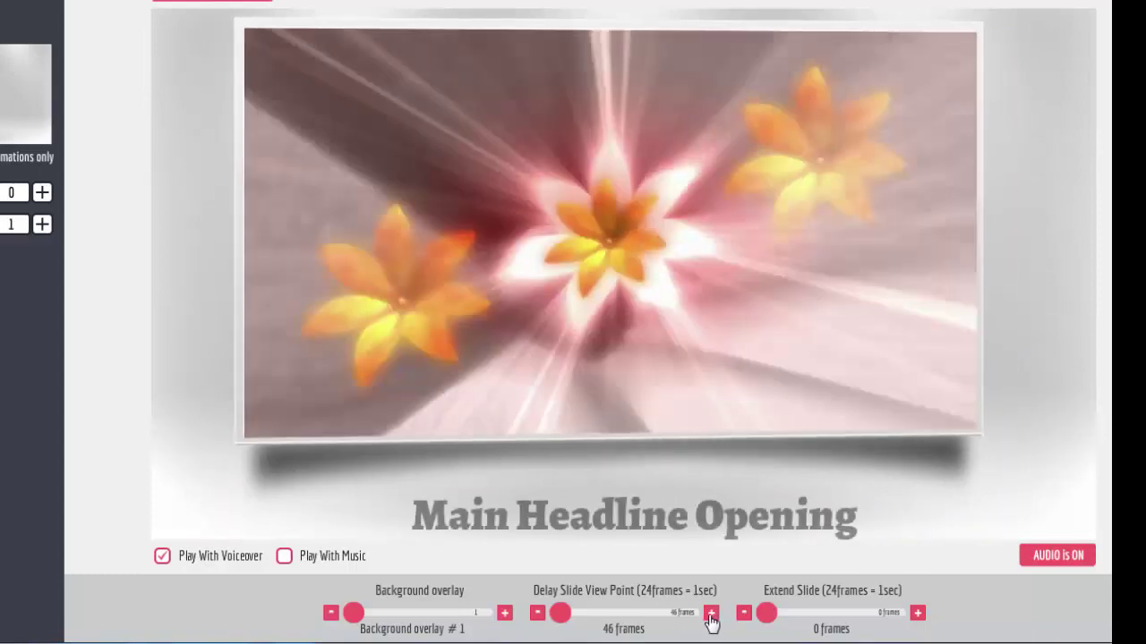
{"action": "left_click", "coordinate": [712, 614]}
{"action": "left_click", "coordinate": [712, 614]}
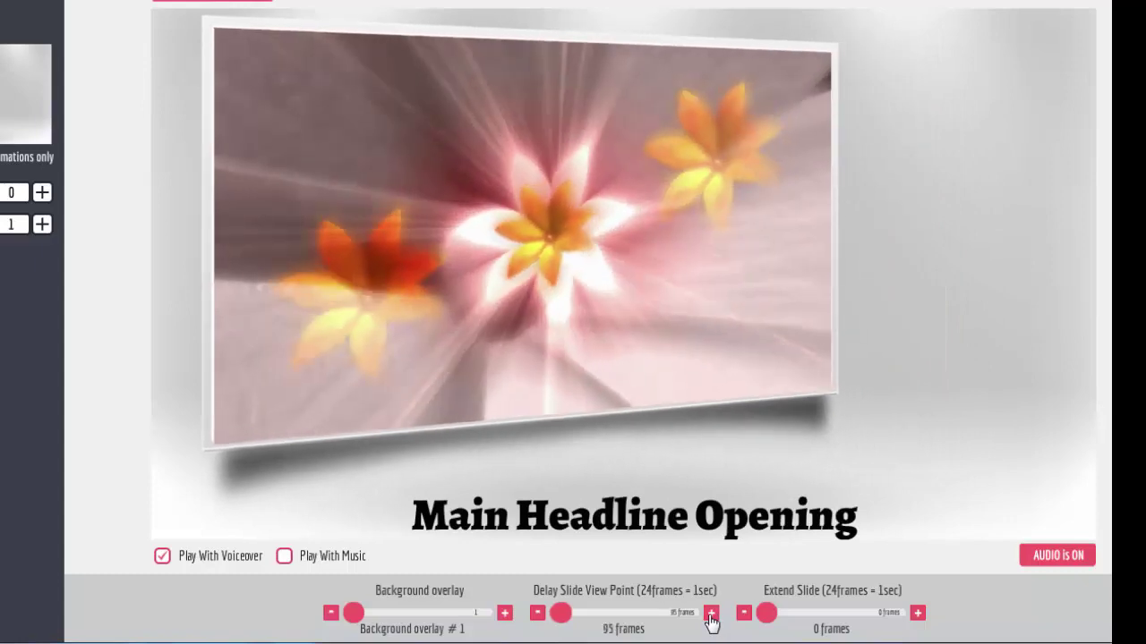
{"action": "left_click", "coordinate": [712, 614]}
{"action": "left_click", "coordinate": [712, 614]}
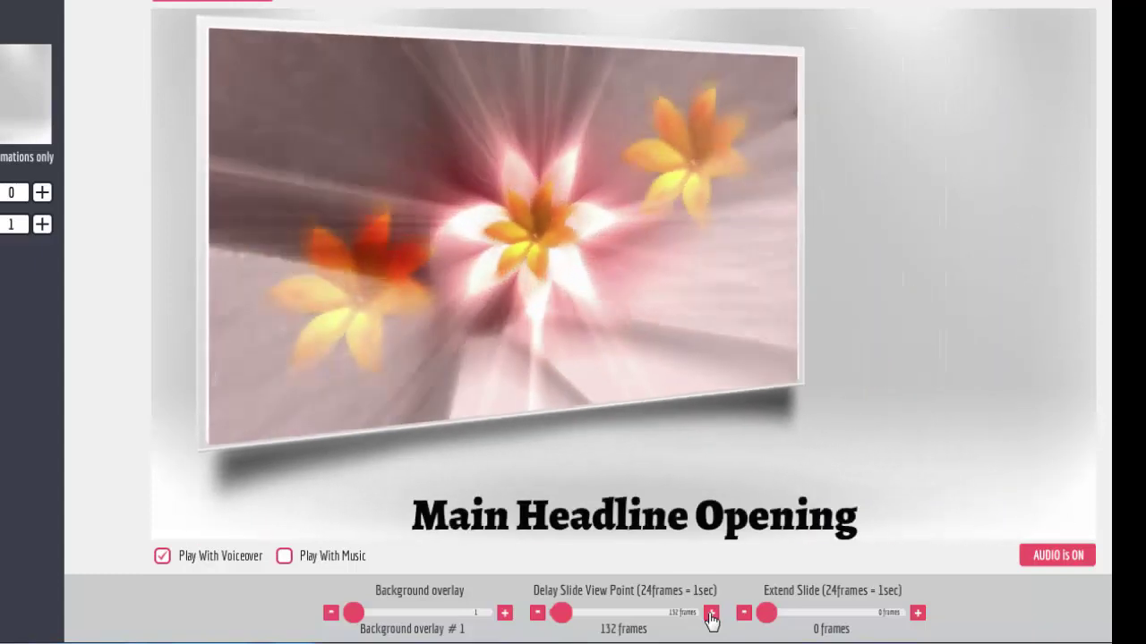
Step: Reset the Delay Slide View Point to 0, then lengthen it to 777 frames
{"action": "left_click_drag", "start_coordinate": [554, 618], "coordinate": [536, 614]}
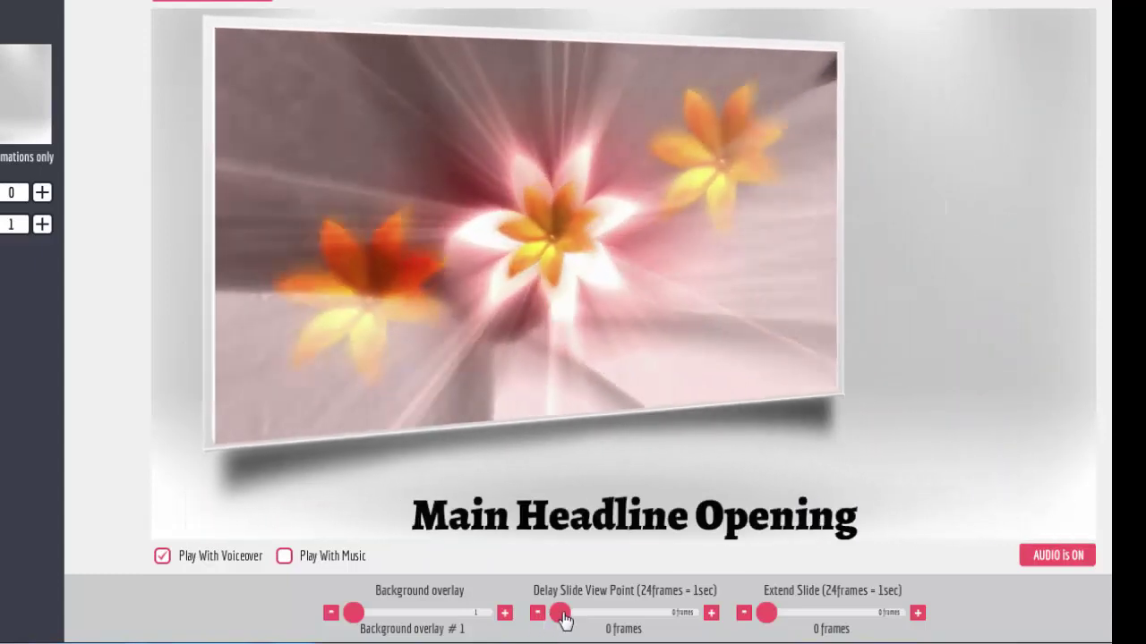
{"action": "mouse_move", "coordinate": [564, 616]}
{"action": "left_mouse_down"}
{"action": "mouse_move", "coordinate": [591, 624]}
{"action": "mouse_move", "coordinate": [574, 620]}
{"action": "left_mouse_up"}
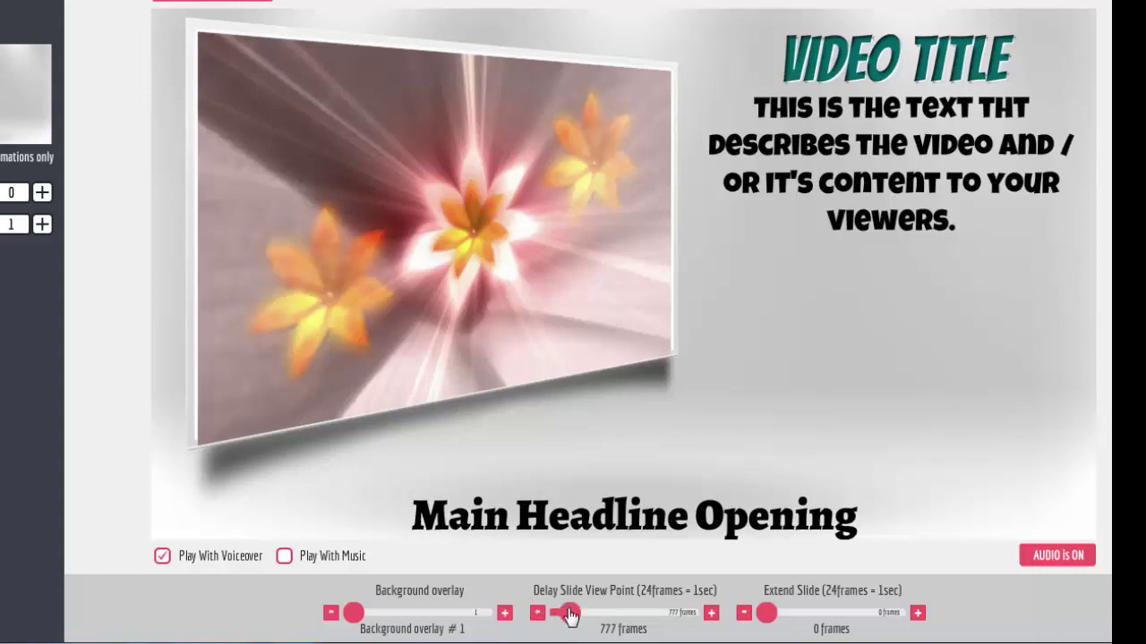
Step: Replay the slide preview and return the view-point delay to 0 frames
{"action": "left_click", "coordinate": [569, 616]}
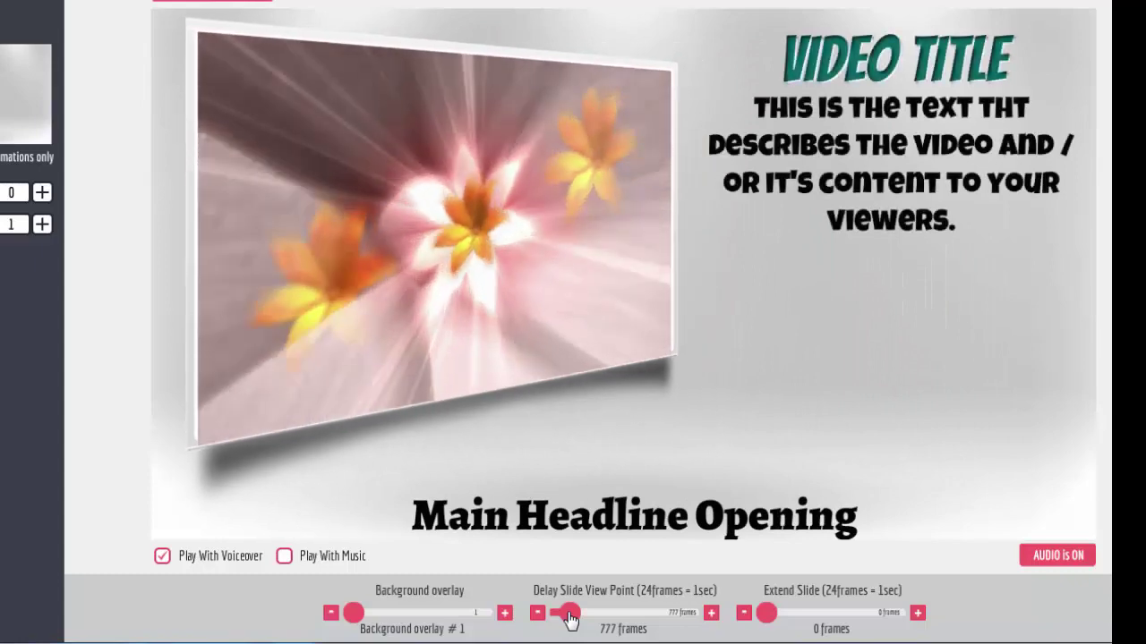
{"action": "left_click_drag", "start_coordinate": [566, 614], "coordinate": [553, 614]}
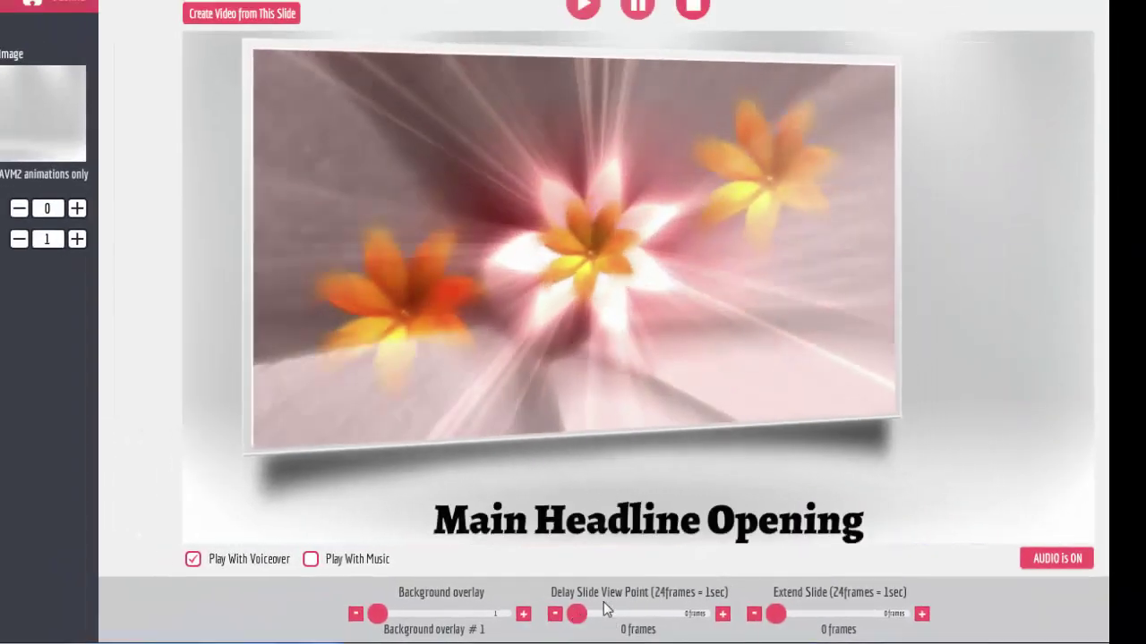
Step: Lengthen the slide's Delay Slide View Point to 494 frames
{"action": "mouse_move", "coordinate": [577, 619]}
{"action": "left_mouse_down"}
{"action": "mouse_move", "coordinate": [606, 615]}
{"action": "mouse_move", "coordinate": [583, 615]}
{"action": "left_mouse_up"}
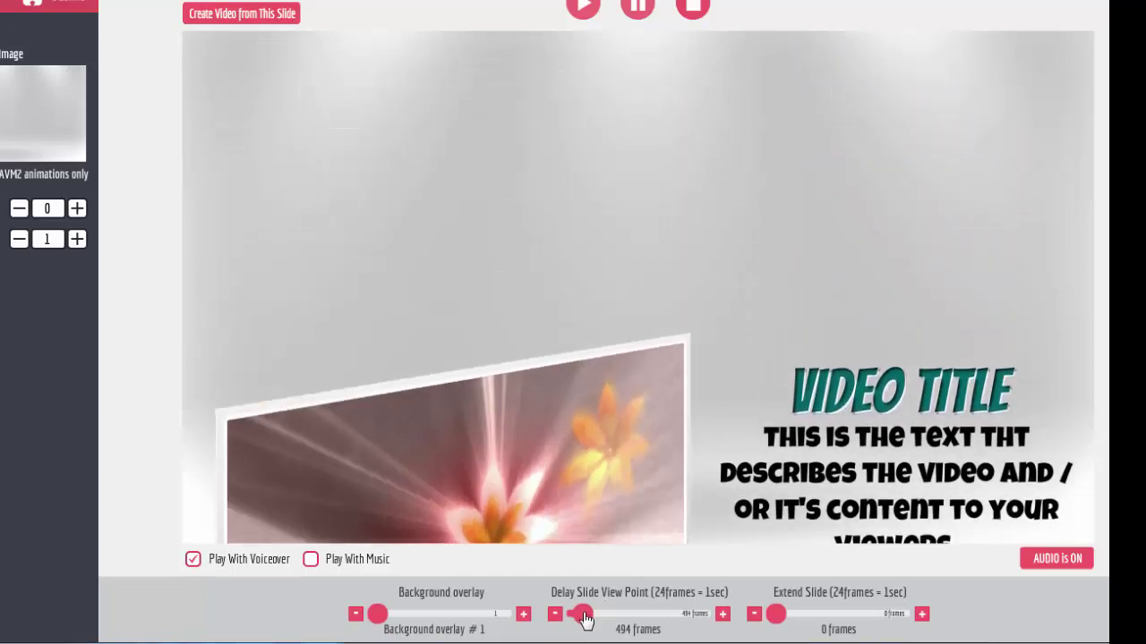
Step: Bring the view-point delay back to 0, then set it to 141 frames
{"action": "left_click_drag", "start_coordinate": [584, 619], "coordinate": [567, 616]}
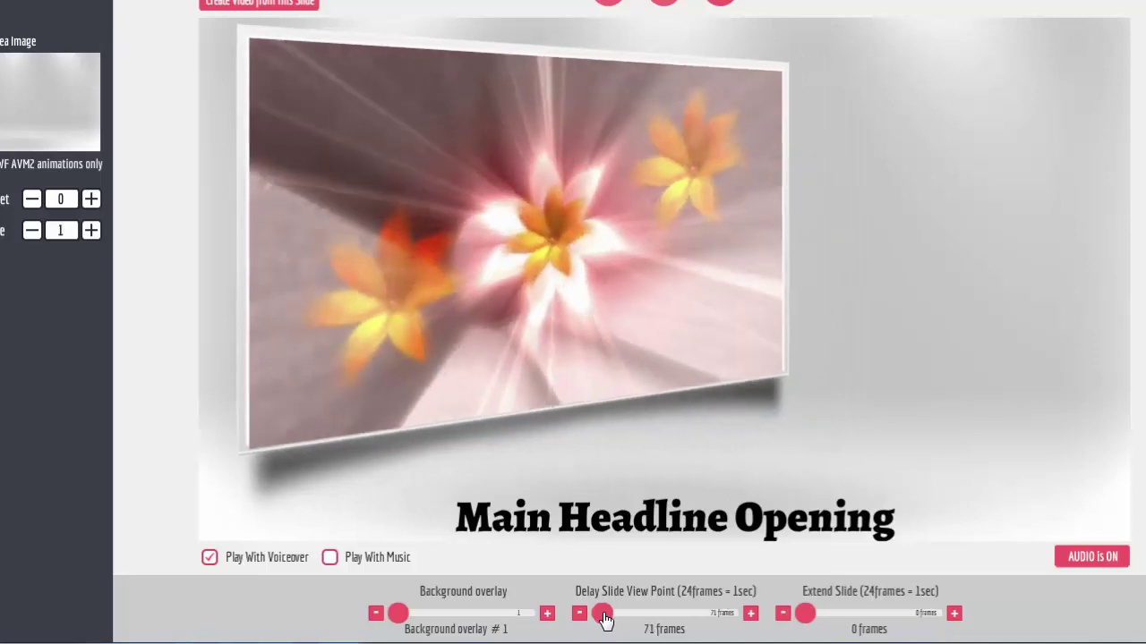
{"action": "left_click_drag", "start_coordinate": [603, 614], "coordinate": [605, 614]}
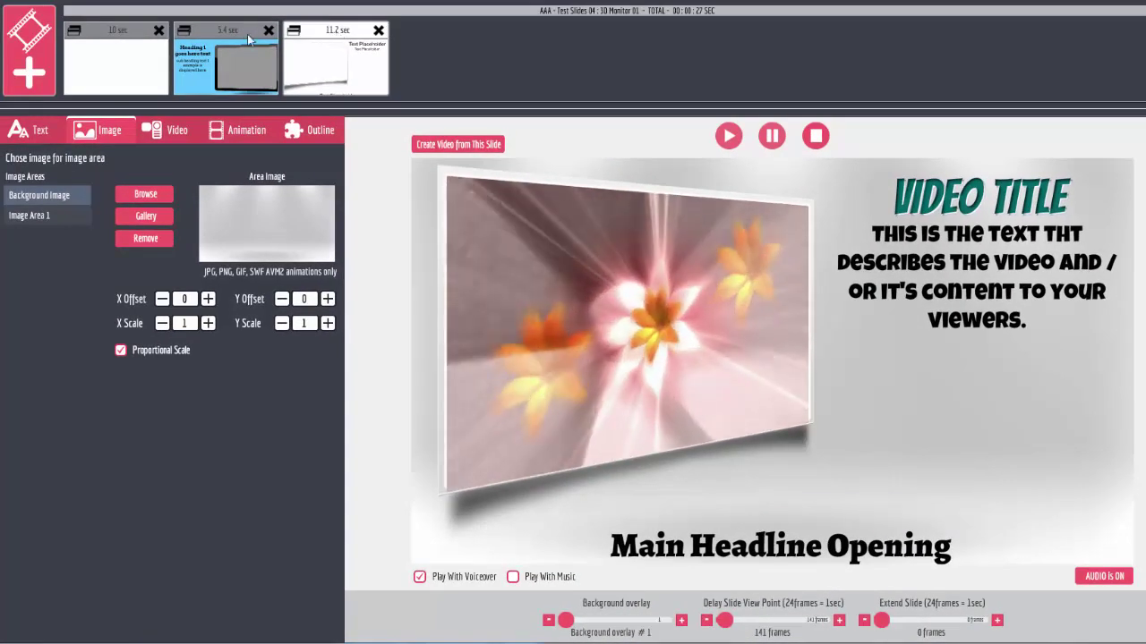
Step: Select the blue Heading 1 slide, then open Add Slide's Slide Pack chooser and scroll its list
{"action": "left_click", "coordinate": [236, 29]}
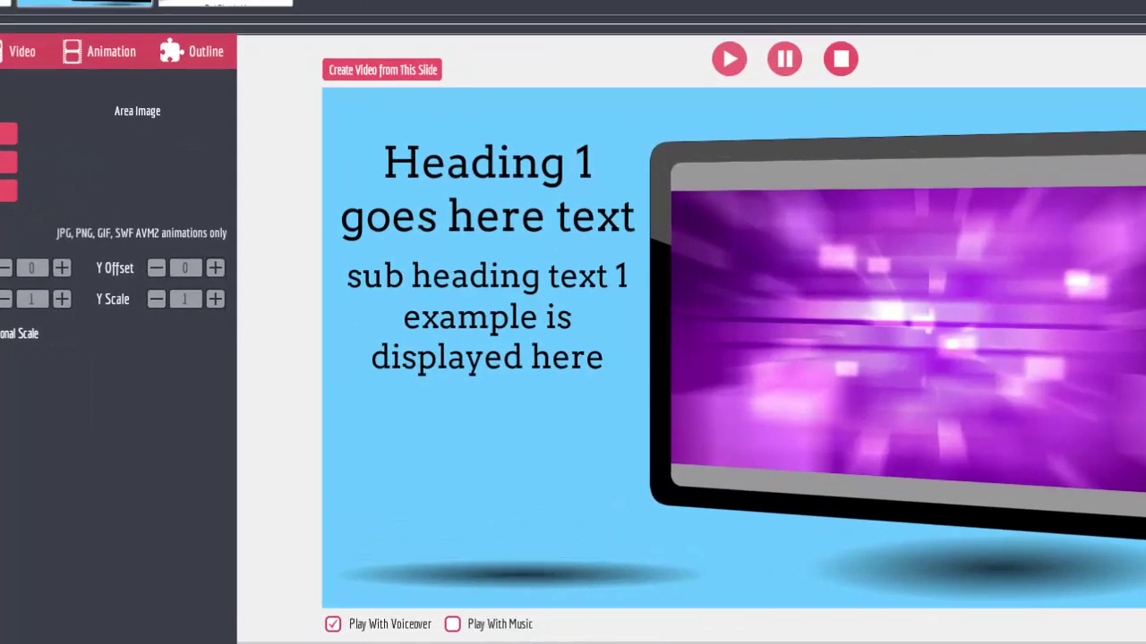
{"action": "left_click", "coordinate": [29, 78]}
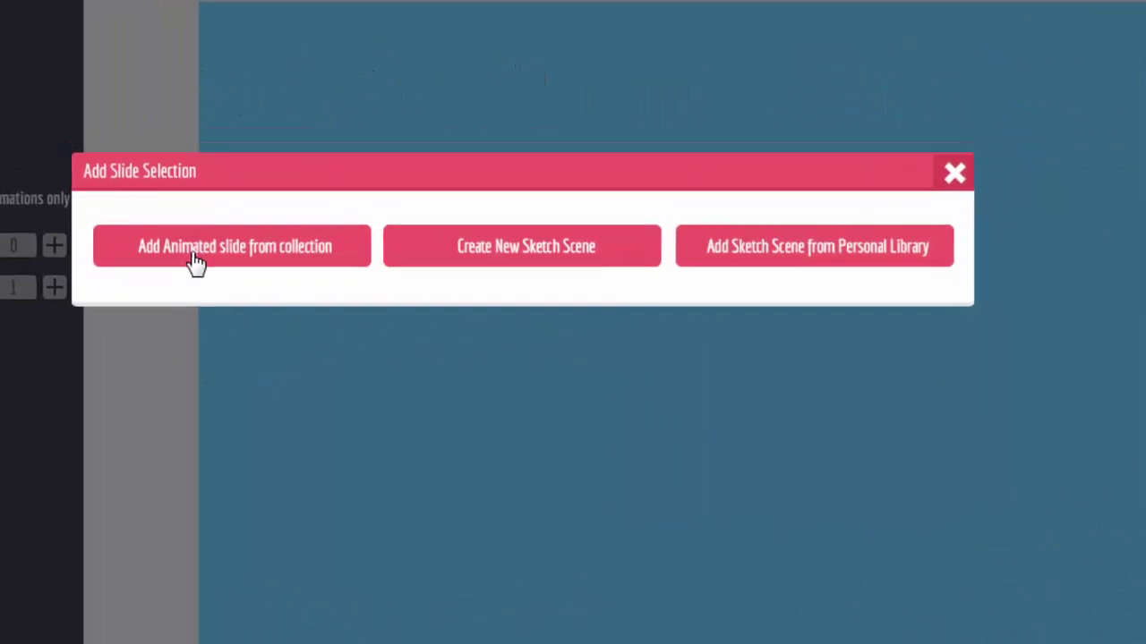
{"action": "left_click", "coordinate": [196, 255]}
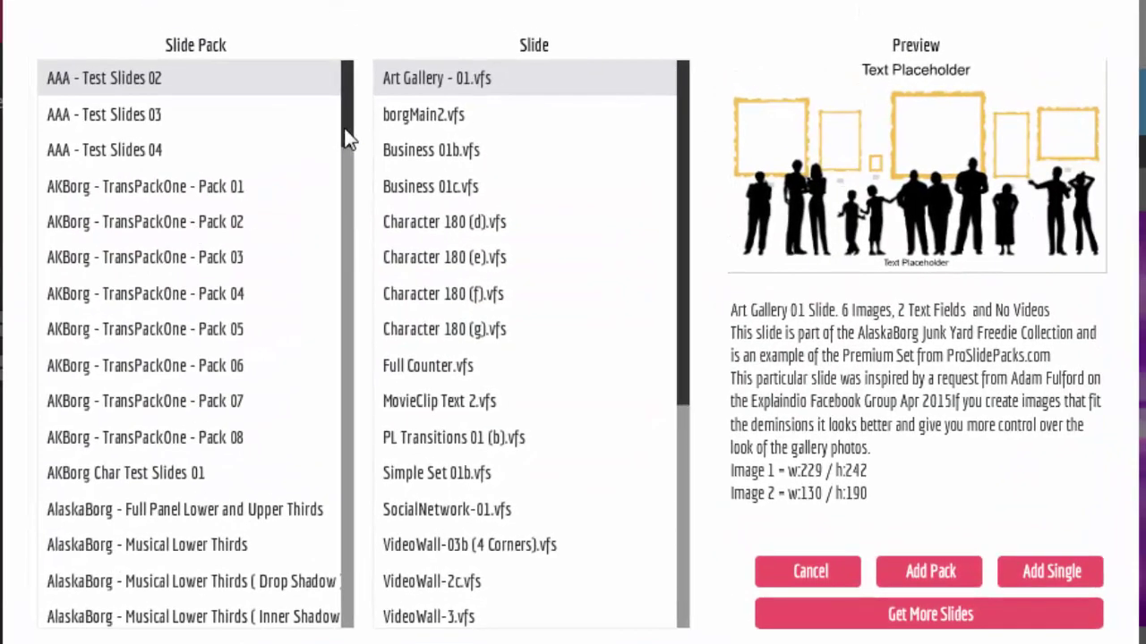
{"action": "left_click_drag", "start_coordinate": [348, 138], "coordinate": [358, 263]}
{"action": "scroll", "coordinate": [353, 376], "scroll_direction": "down", "scroll_amount": 10}
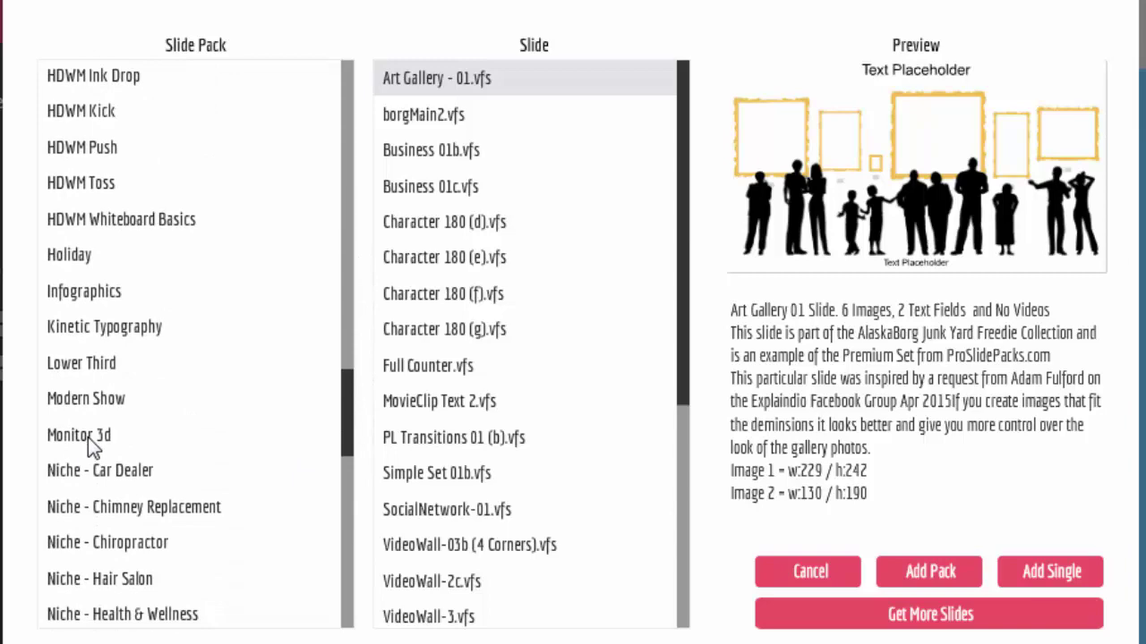
Step: Open the Monitor 3d pack and preview its slide_1 through slide_4 layouts
{"action": "left_click", "coordinate": [88, 436]}
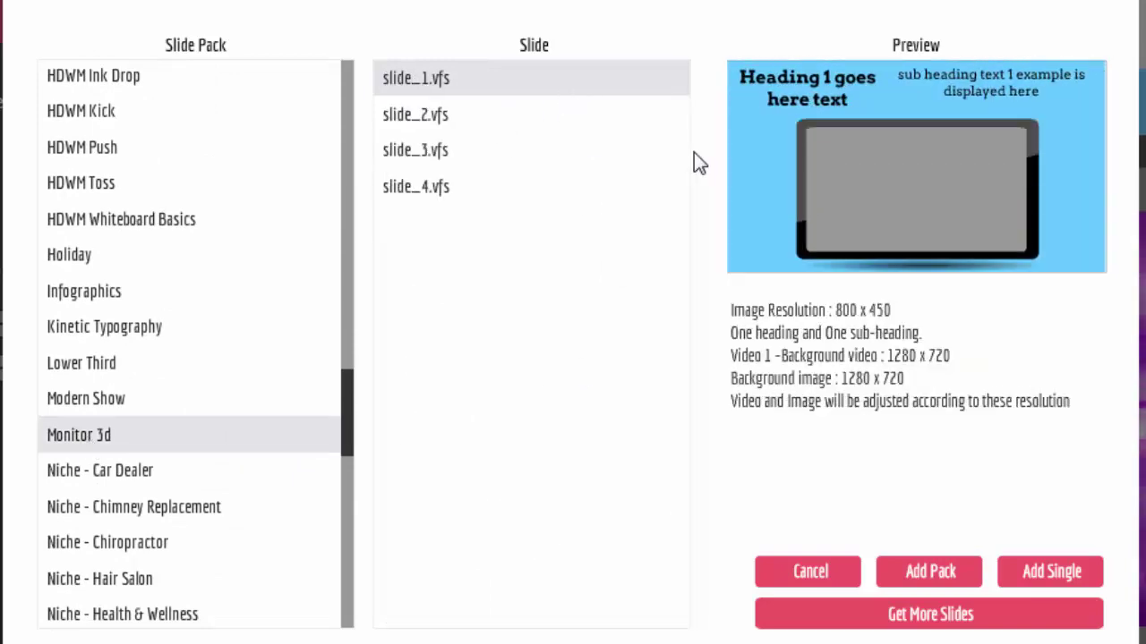
{"action": "left_click", "coordinate": [438, 119]}
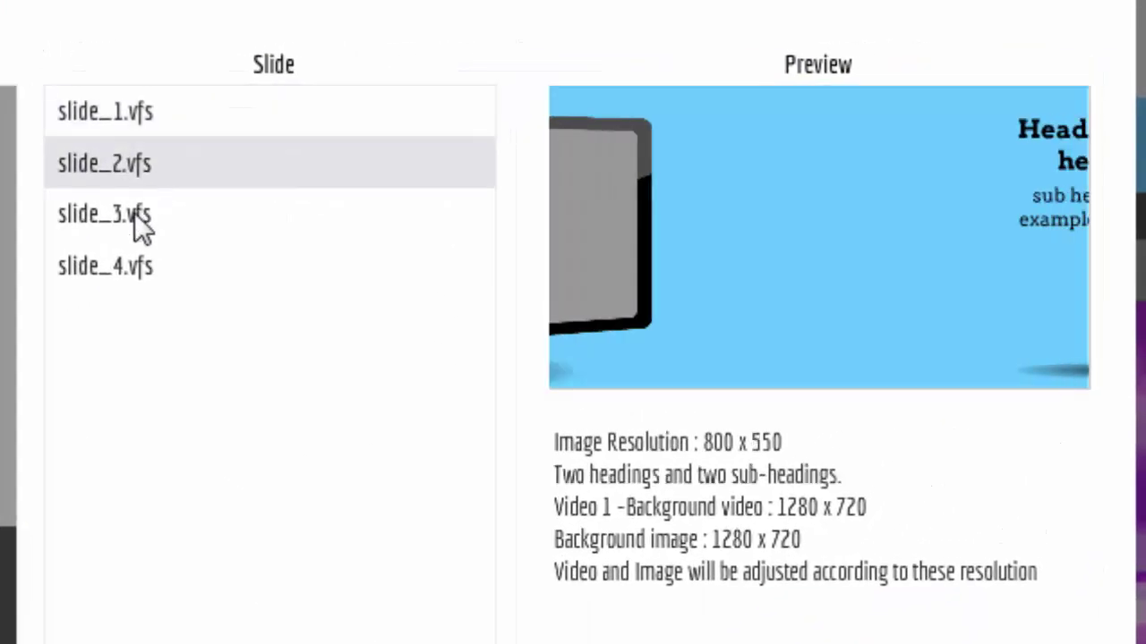
{"action": "left_click", "coordinate": [119, 222]}
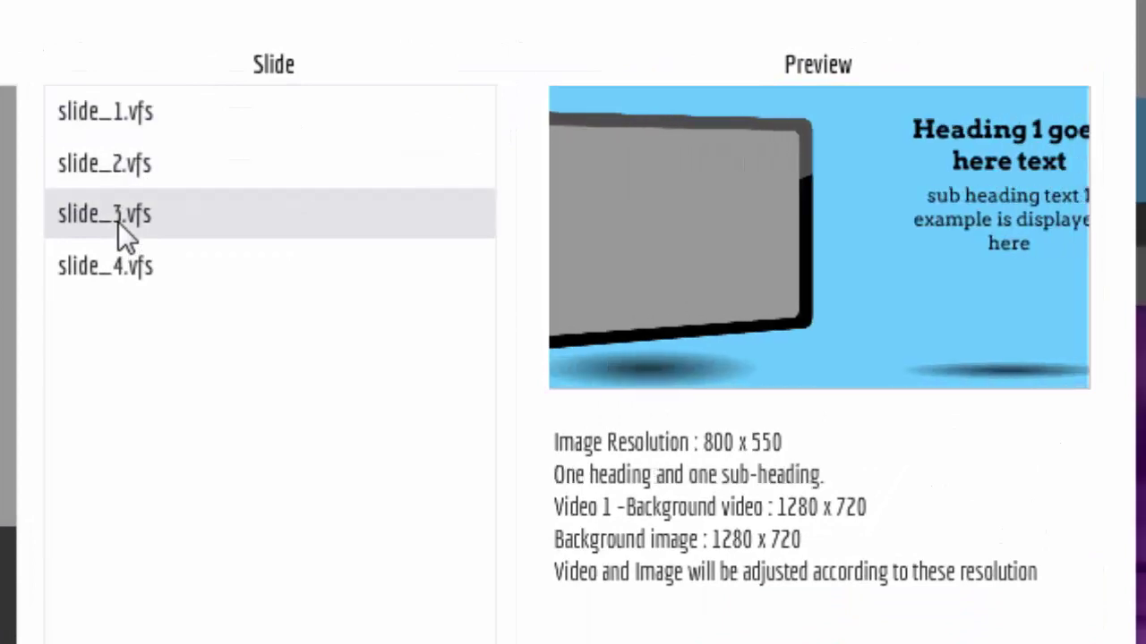
{"action": "left_click", "coordinate": [136, 175]}
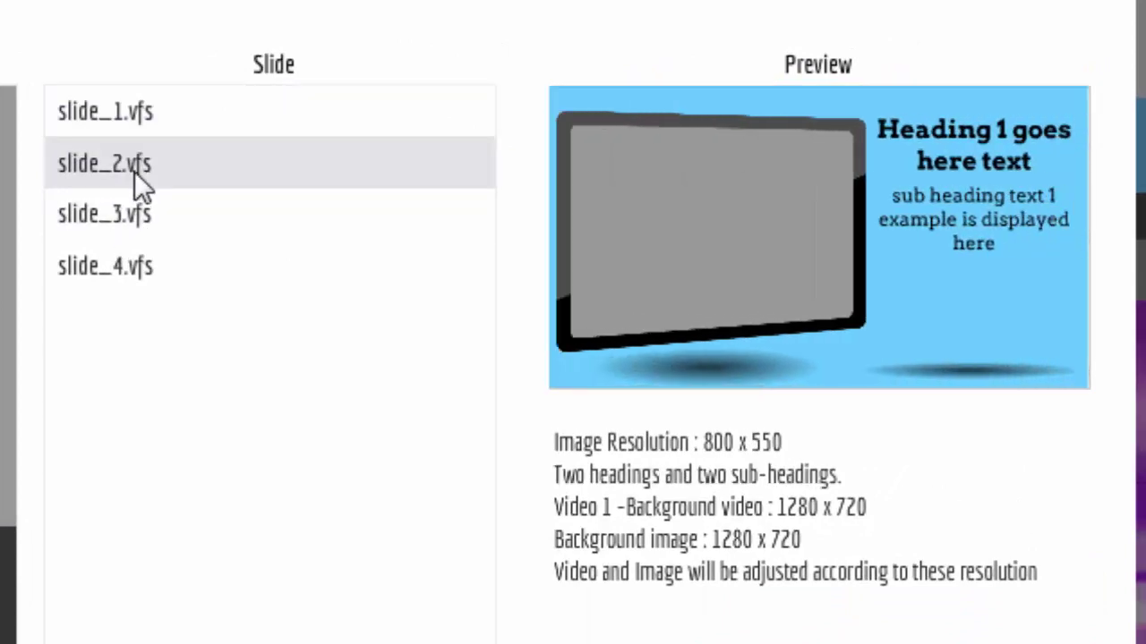
{"action": "left_click", "coordinate": [126, 228]}
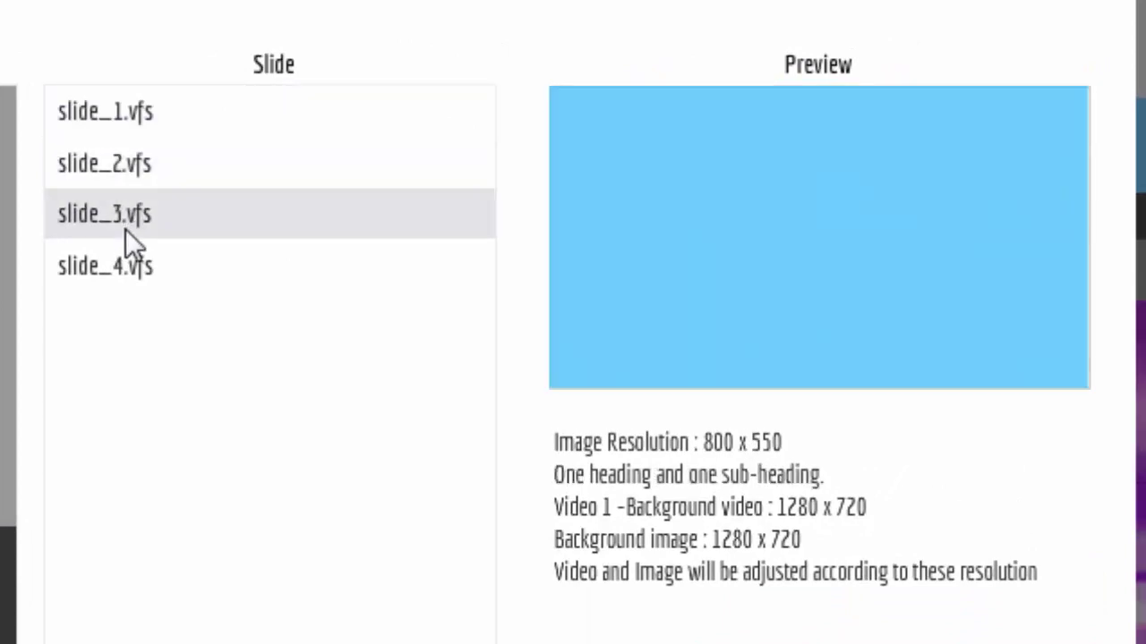
{"action": "left_click", "coordinate": [122, 276]}
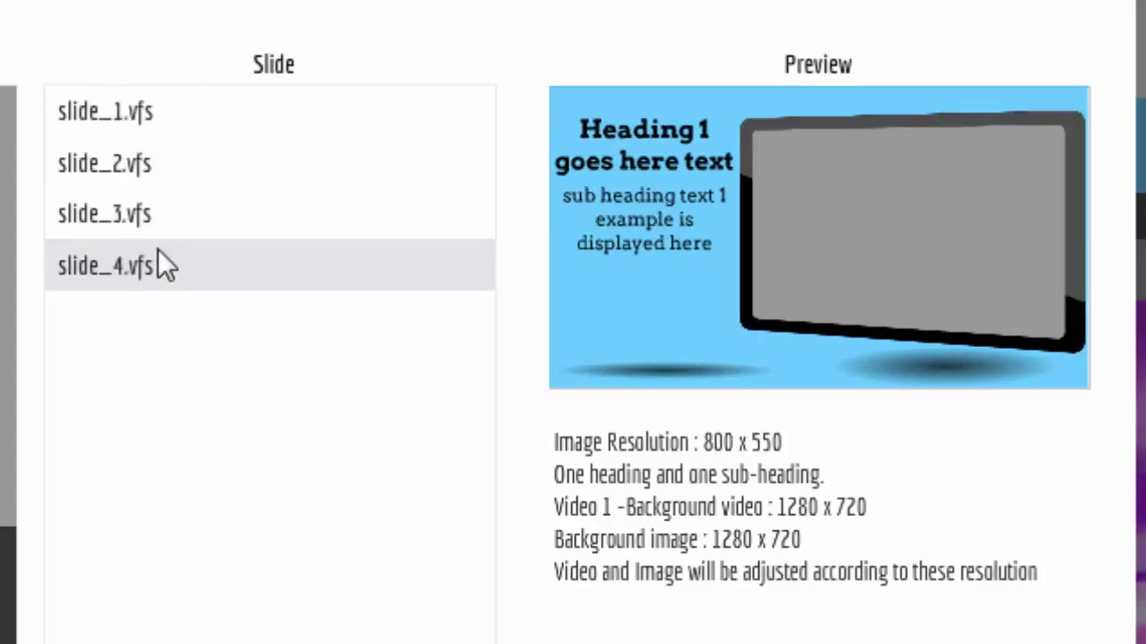
{"action": "left_click", "coordinate": [109, 219]}
{"action": "left_click", "coordinate": [107, 168]}
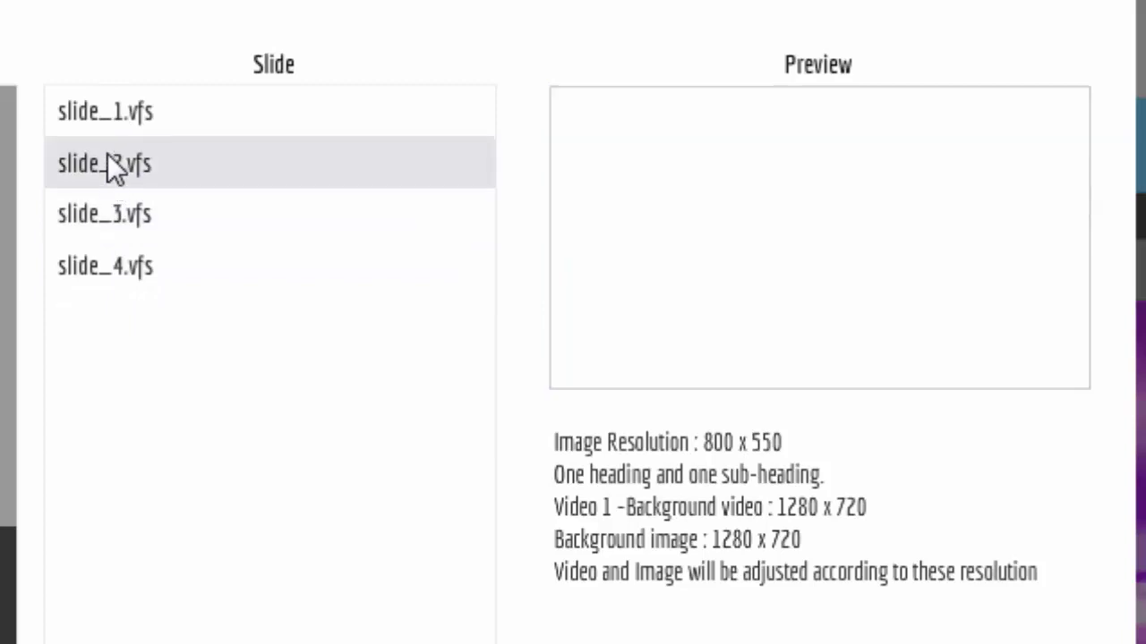
{"action": "left_click", "coordinate": [88, 111]}
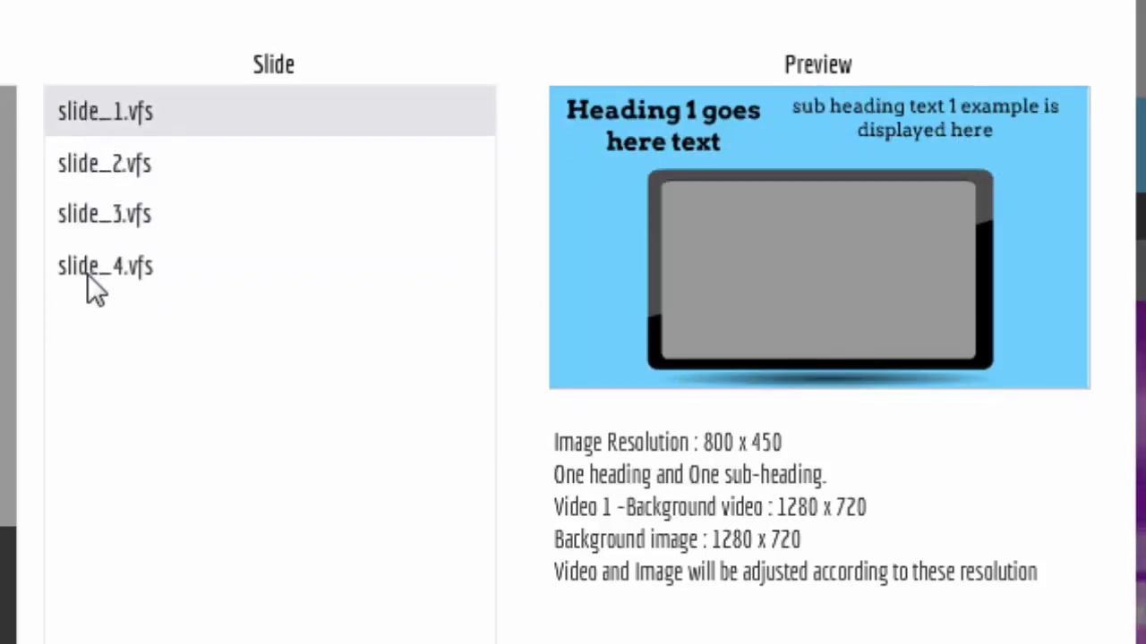
Step: Cycle through the four Monitor 3d previews again, ending on slide_1's one-heading layout
{"action": "left_click", "coordinate": [87, 274]}
{"action": "left_click", "coordinate": [83, 214]}
{"action": "left_click", "coordinate": [76, 161]}
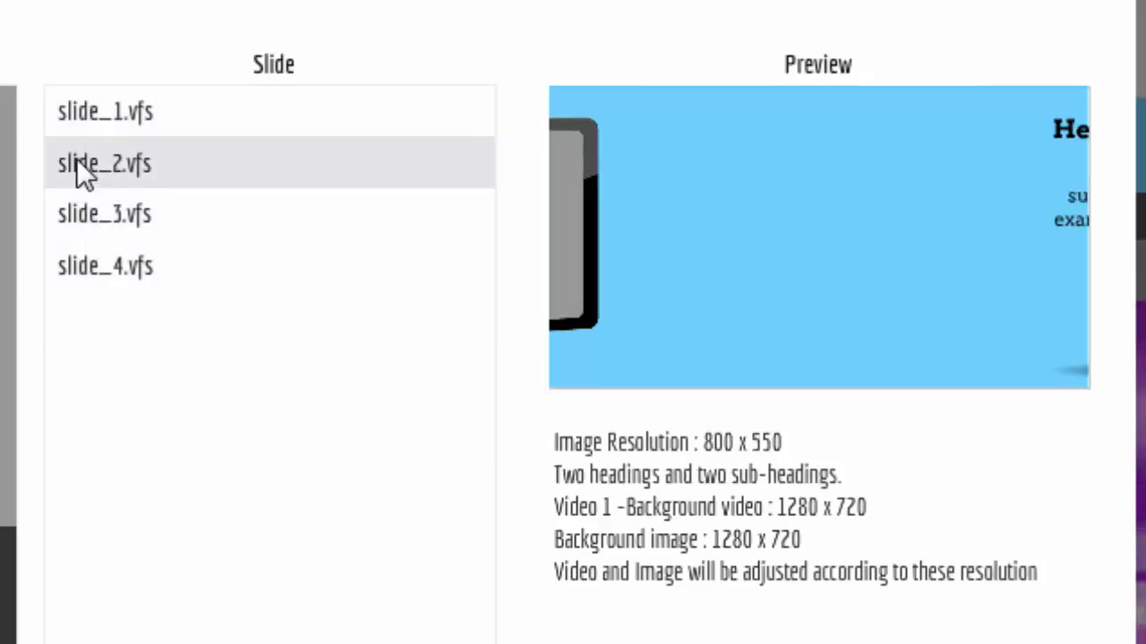
{"action": "left_click", "coordinate": [75, 119]}
{"action": "left_click", "coordinate": [75, 268]}
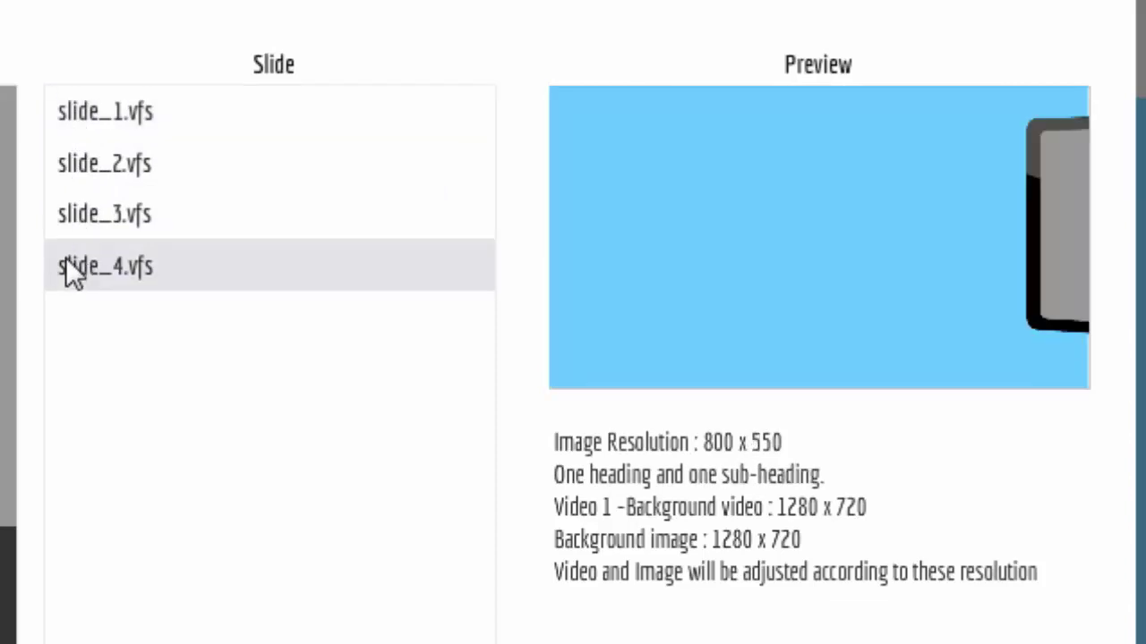
{"action": "left_click", "coordinate": [60, 212]}
{"action": "left_click", "coordinate": [69, 162]}
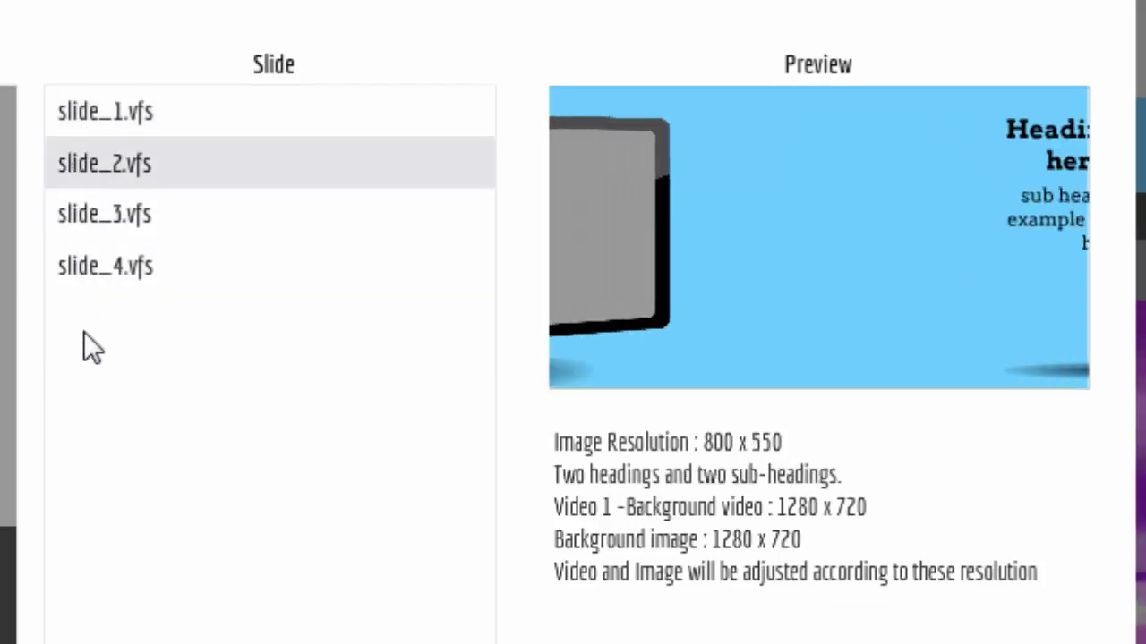
{"action": "left_click", "coordinate": [78, 269]}
{"action": "left_click", "coordinate": [74, 225]}
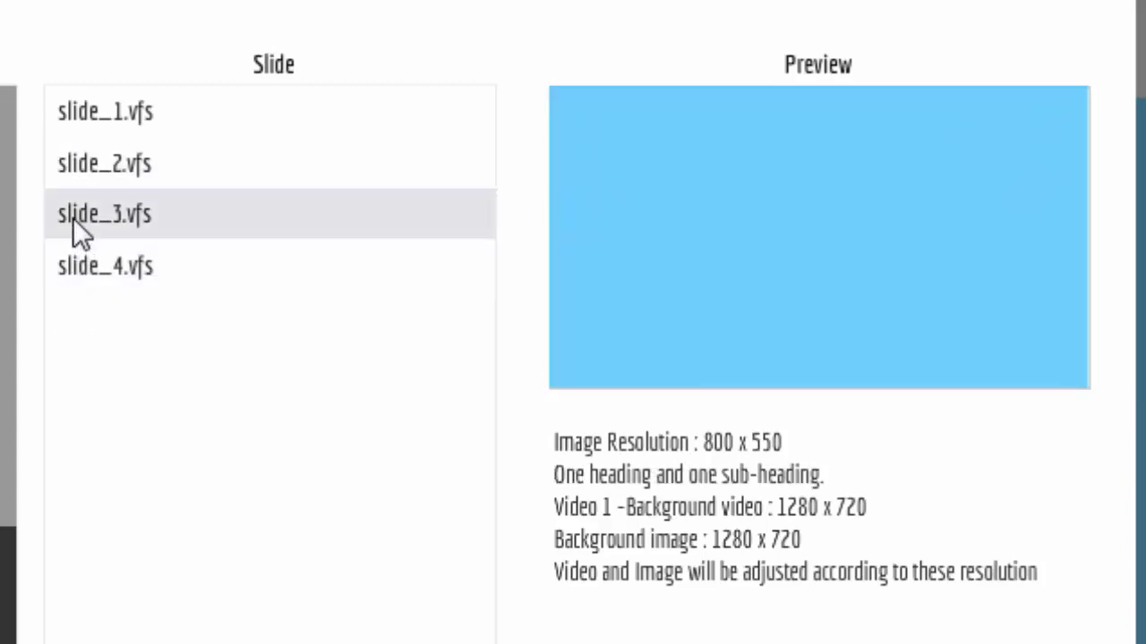
{"action": "left_click", "coordinate": [71, 117]}
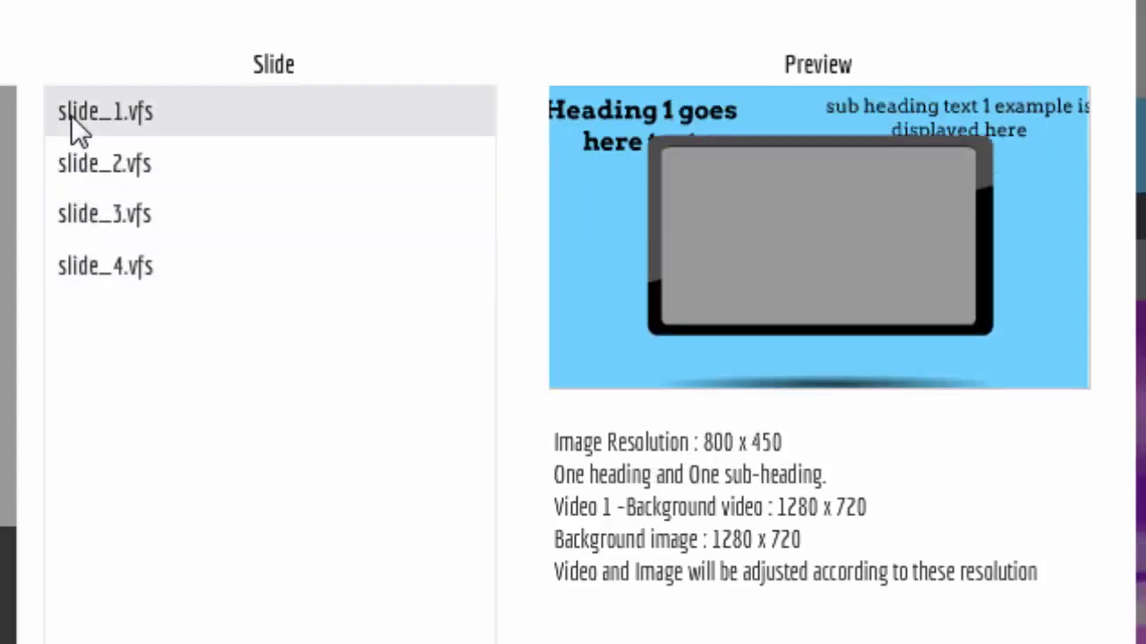
{"action": "left_click", "coordinate": [83, 172]}
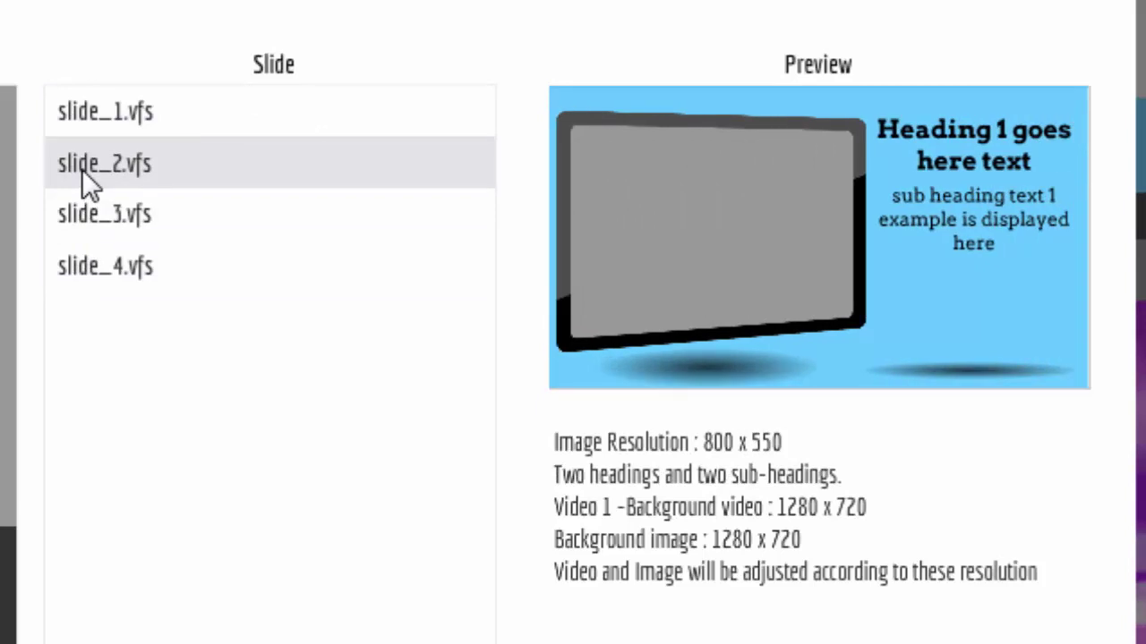
{"action": "left_click", "coordinate": [98, 112]}
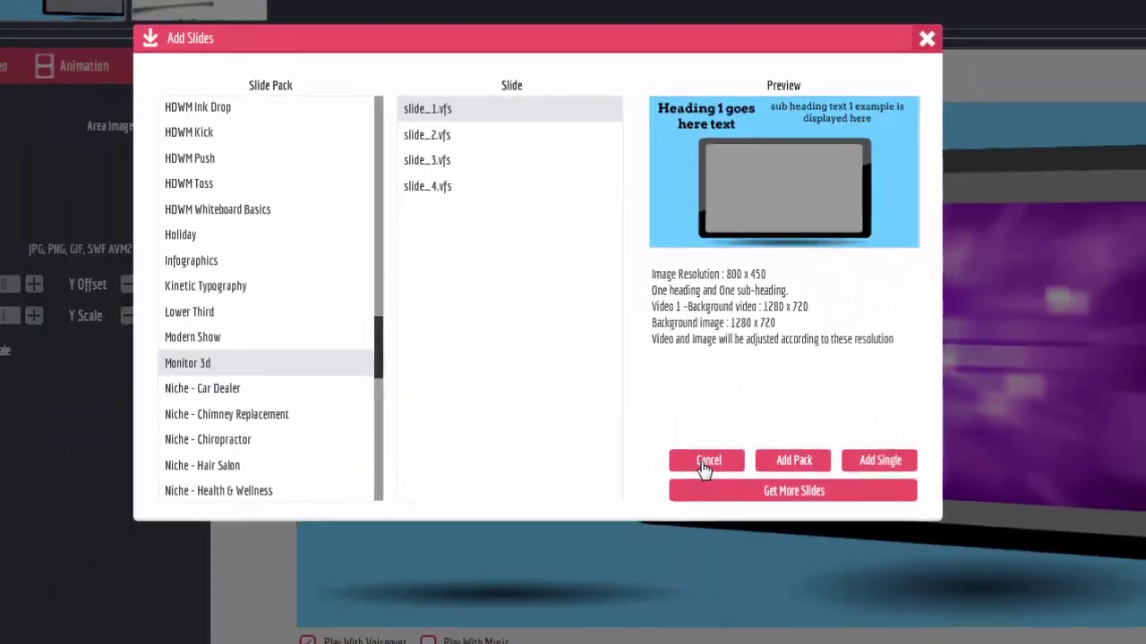
Step: Cancel the Add Slides chooser and reopen the third, flower-video headline slide
{"action": "left_click", "coordinate": [658, 643]}
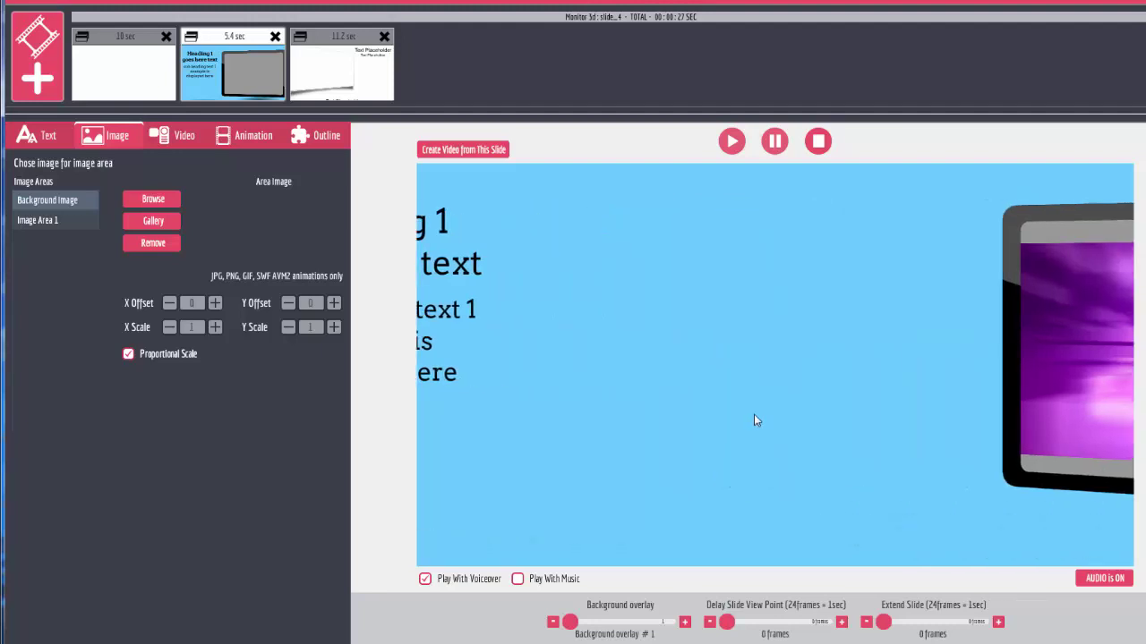
{"action": "left_click", "coordinate": [338, 40]}
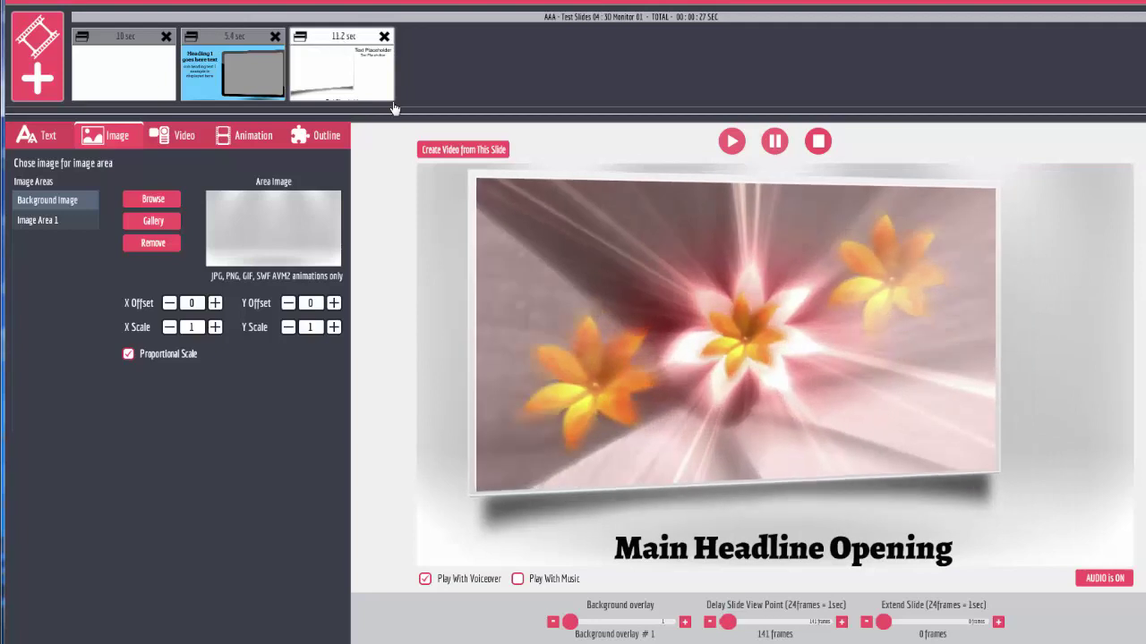